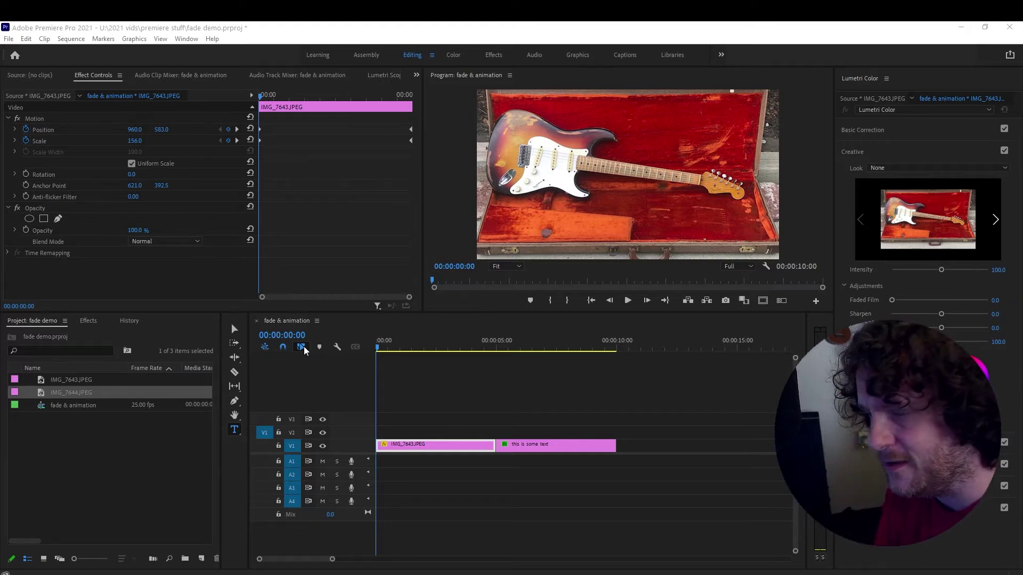
Step: Play and scrub through the guitar image clip to review its zoom and position animation
click(523, 406)
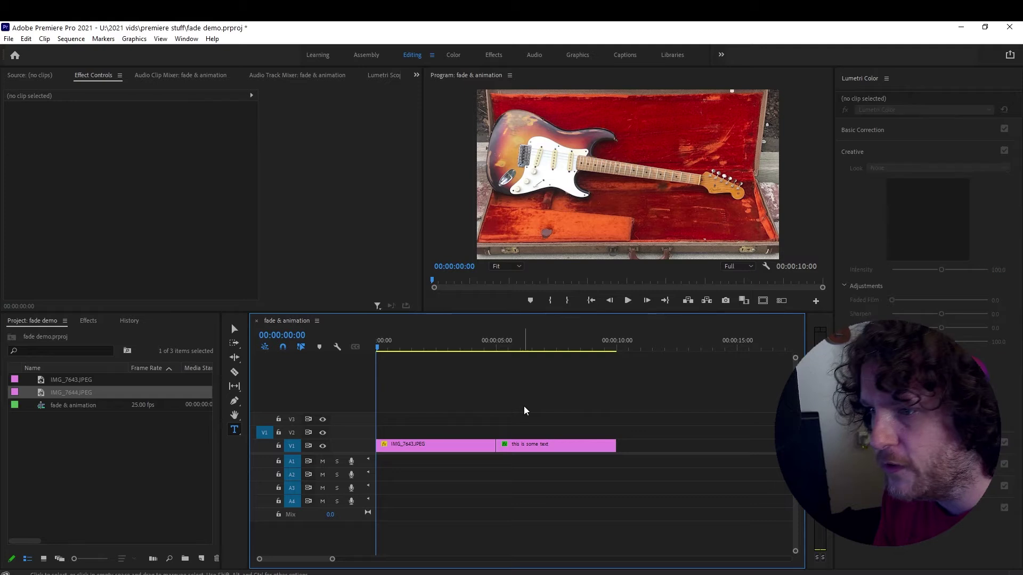
click(421, 446)
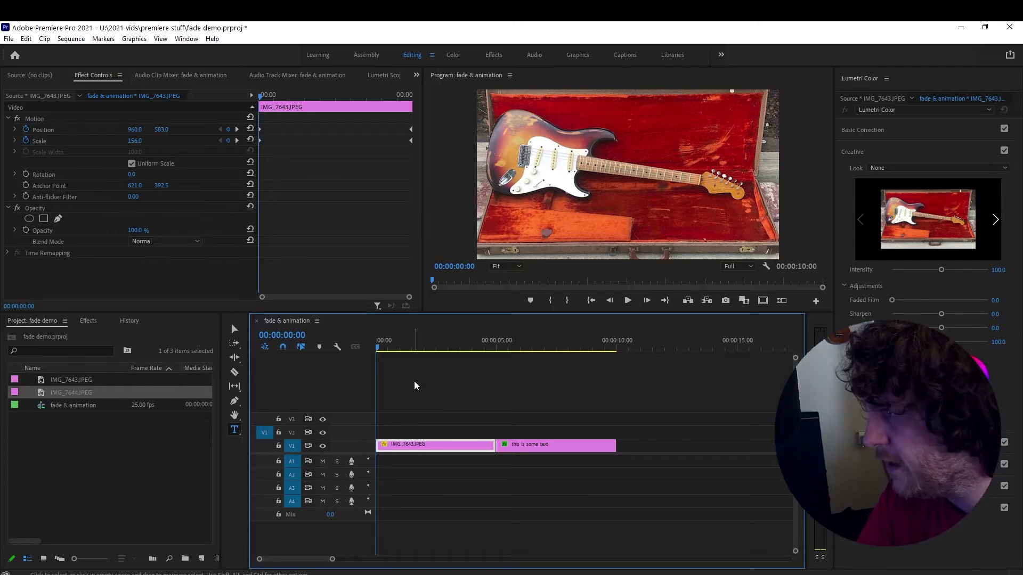
key(space)
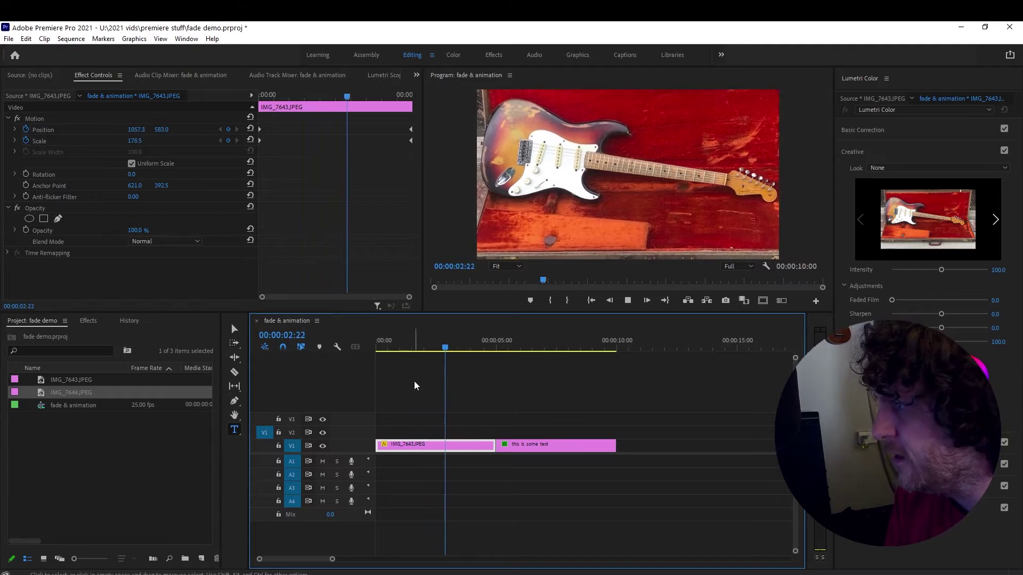
key(space)
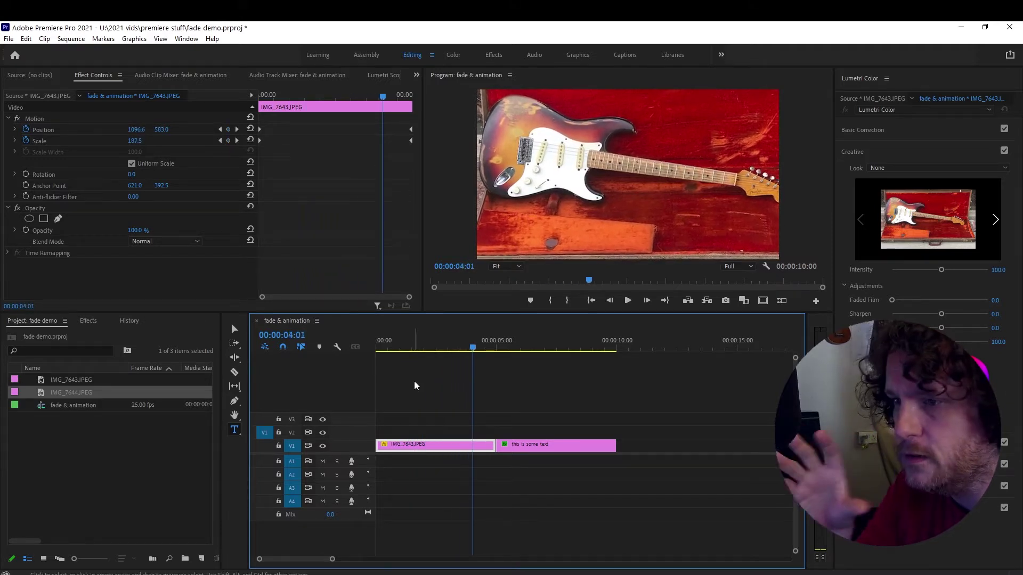
drag(407, 344, 483, 350)
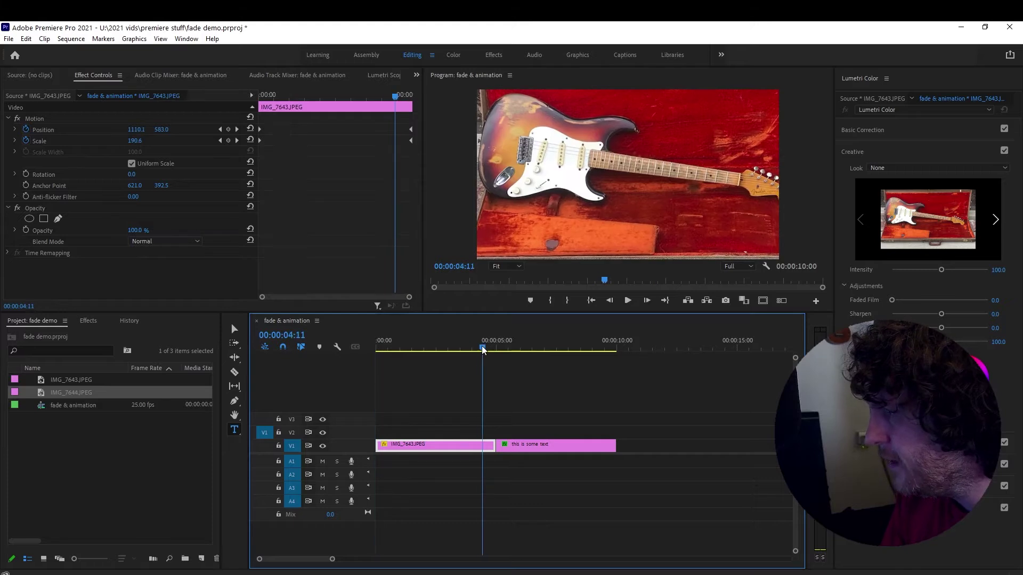
key(space)
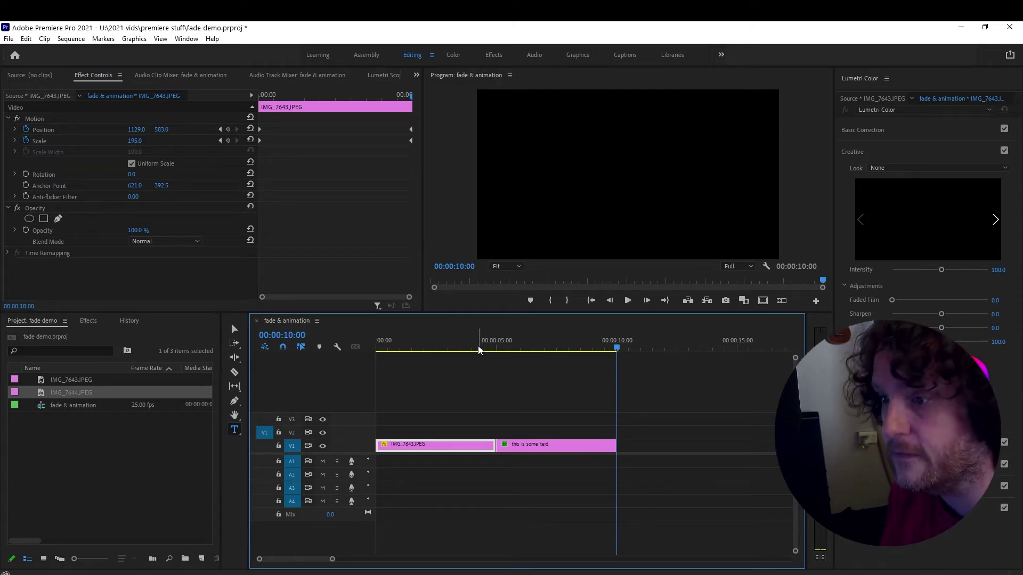
Step: Play the sequence from the start to review the hard cut between the animated image and text clips
key(Home)
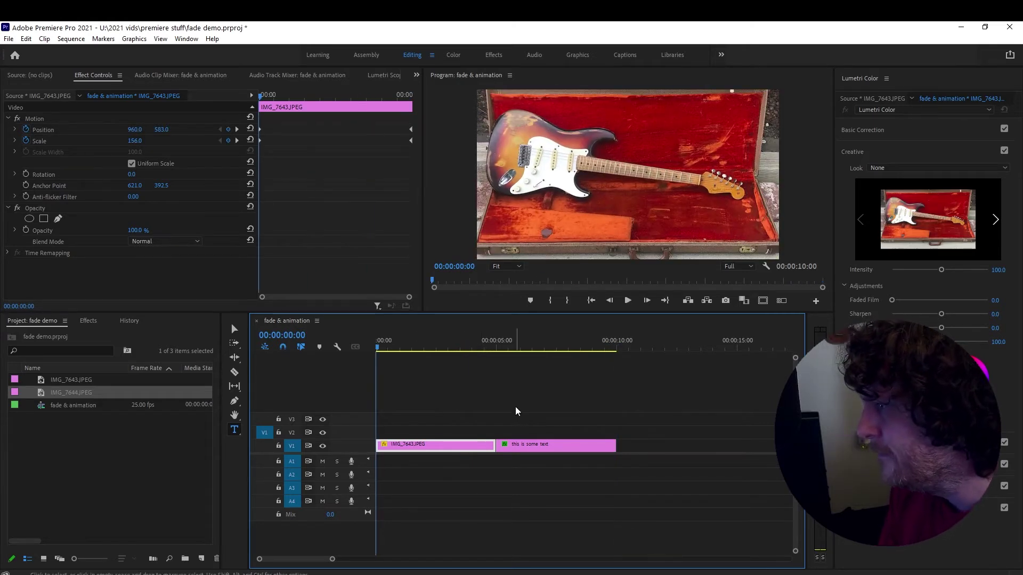
click(516, 411)
click(379, 349)
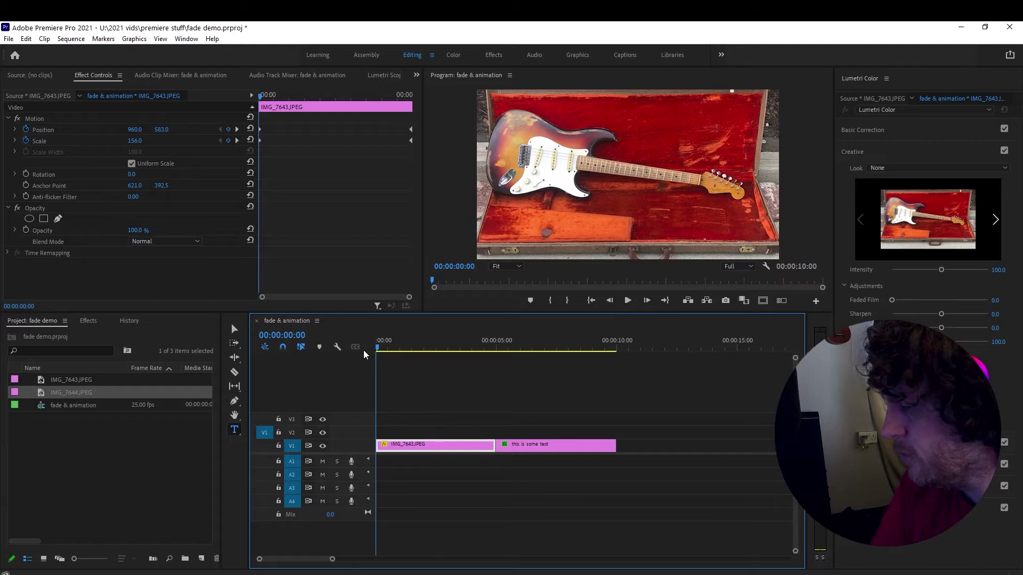
key(space)
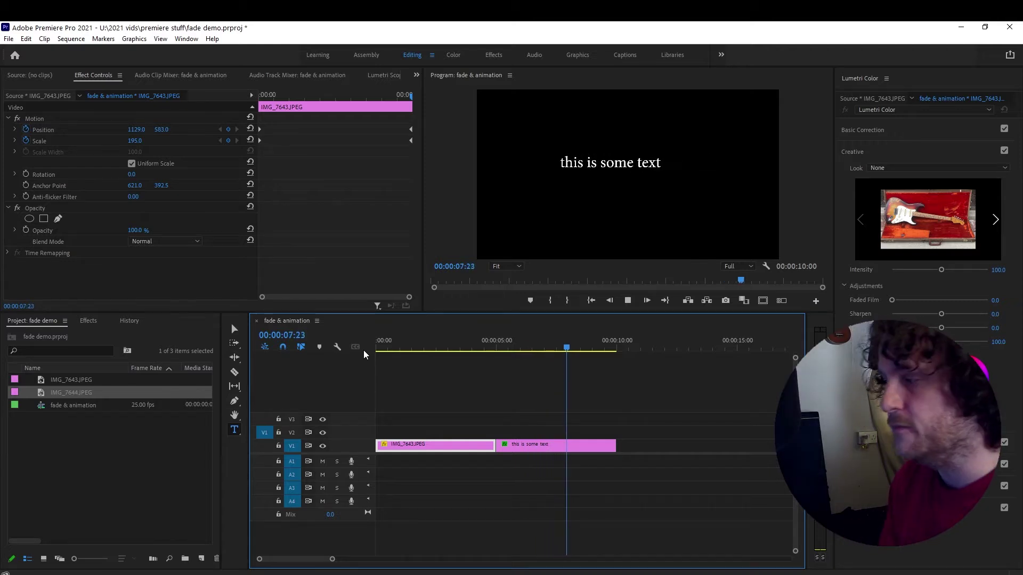
key(space)
Step: Examine the text clip's position keyframes and the guitar image's position and scale keyframes, scrubbing through each animation
click(525, 446)
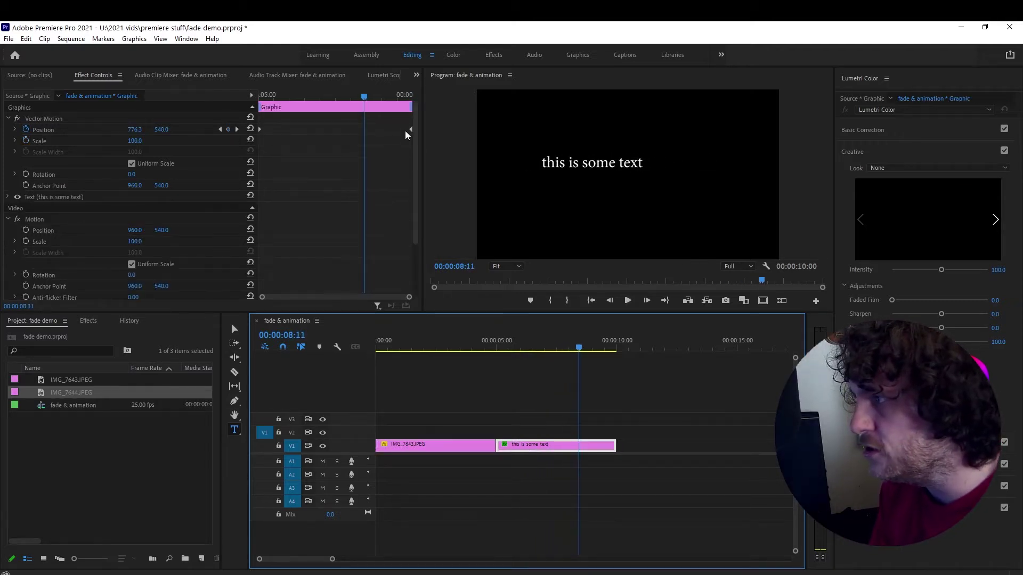
drag(261, 96, 389, 97)
click(409, 447)
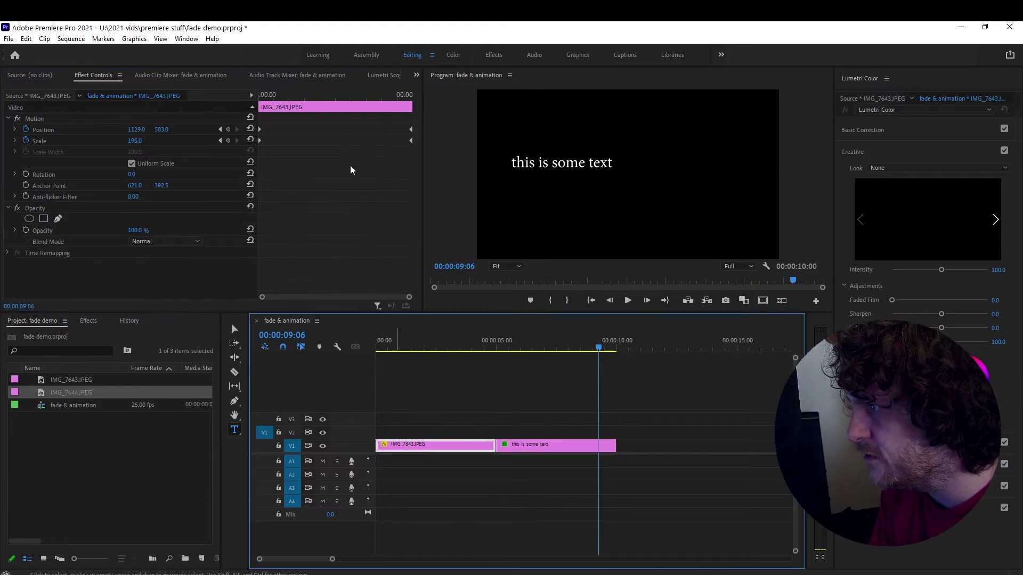
click(261, 96)
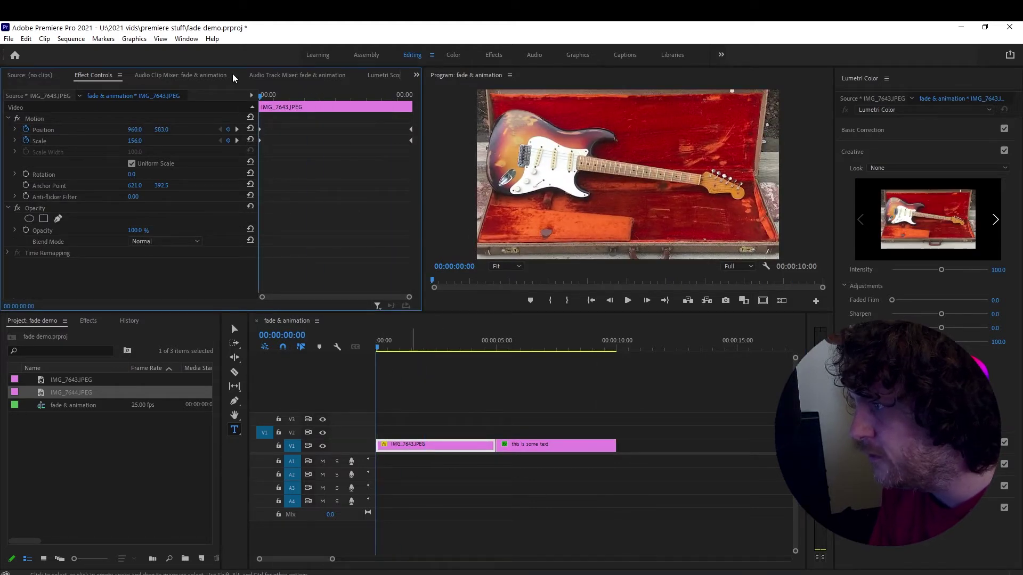
drag(312, 94, 401, 101)
click(565, 360)
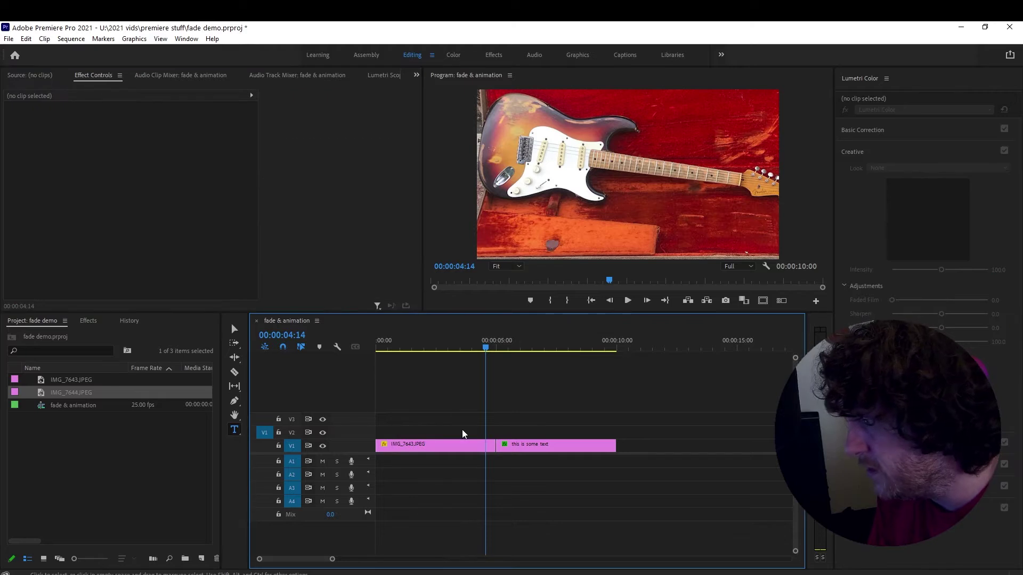
Step: Apply a Cross Dissolve video transition at the cut between the guitar image and text clips, and preview it
click(88, 320)
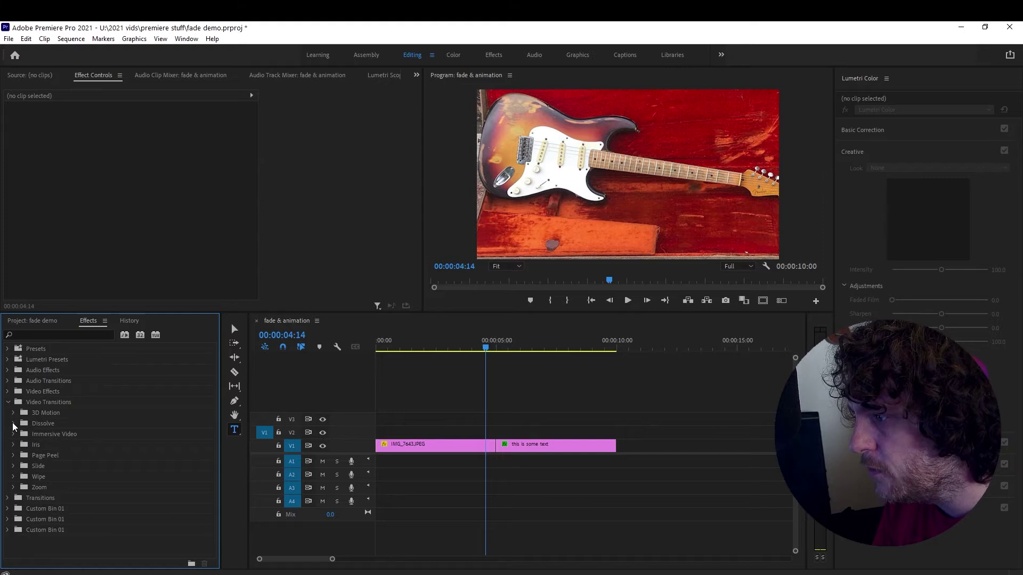
click(14, 424)
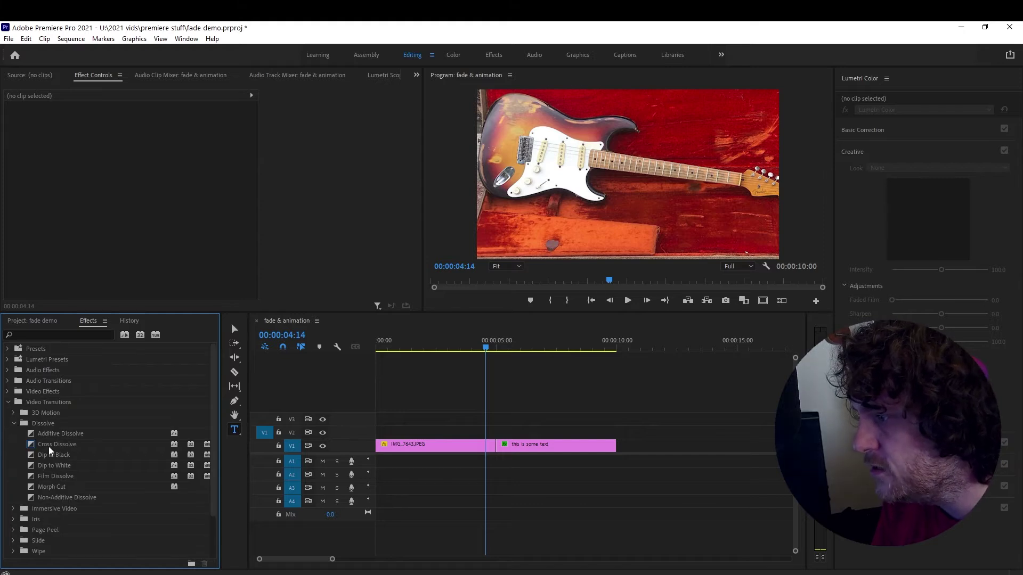
drag(49, 447, 498, 448)
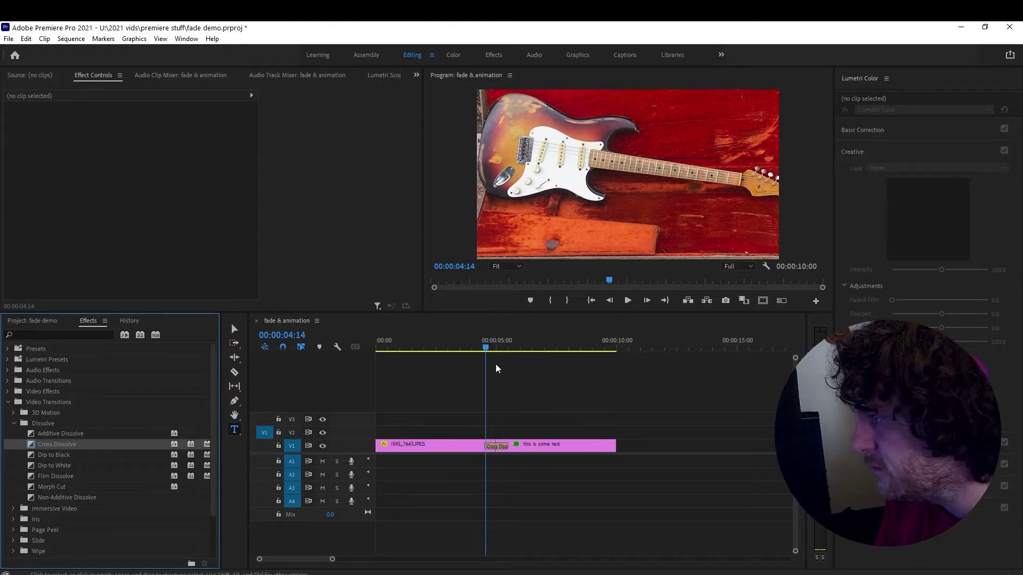
click(457, 346)
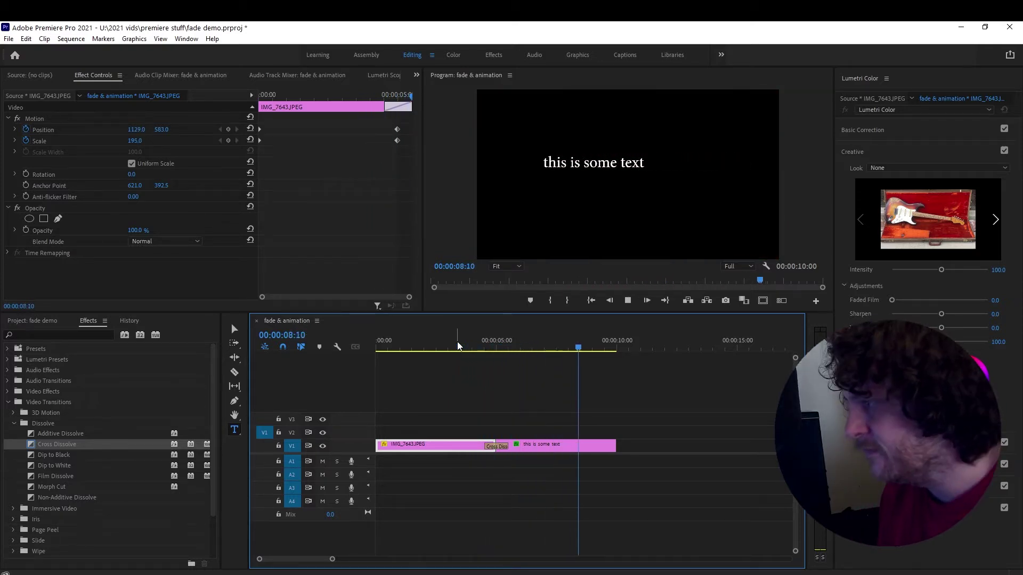
key(space)
Step: Lengthen the Cross Dissolve to 00:00:02:23 and play the sequence from the start to review the longer fade
click(496, 446)
drag(508, 446, 528, 445)
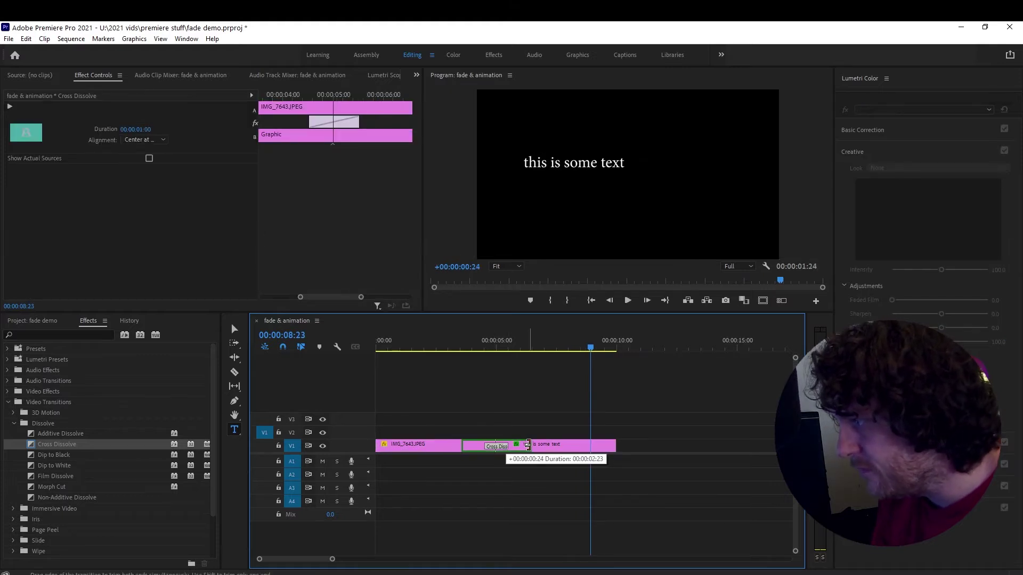
key(Home)
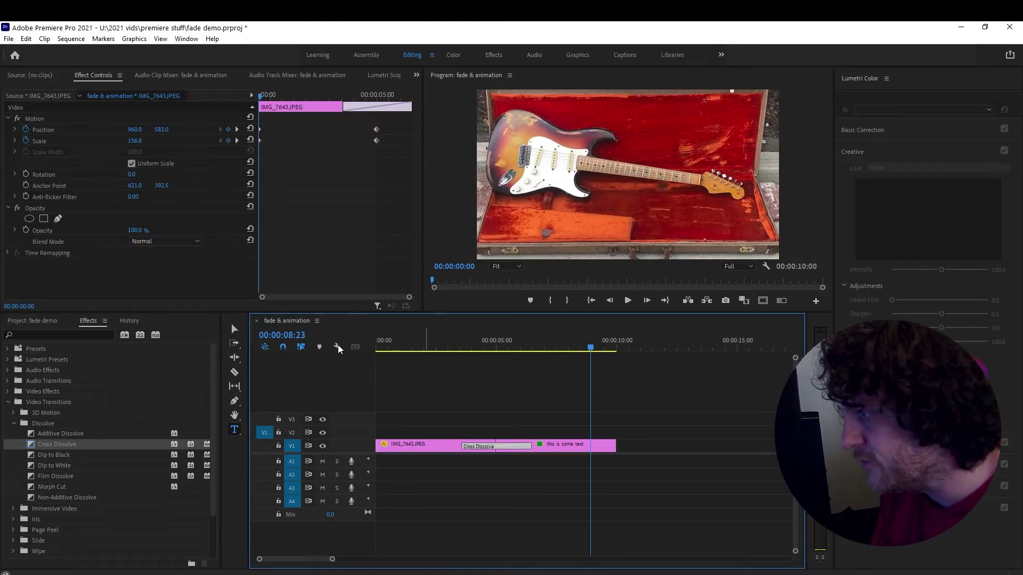
key(space)
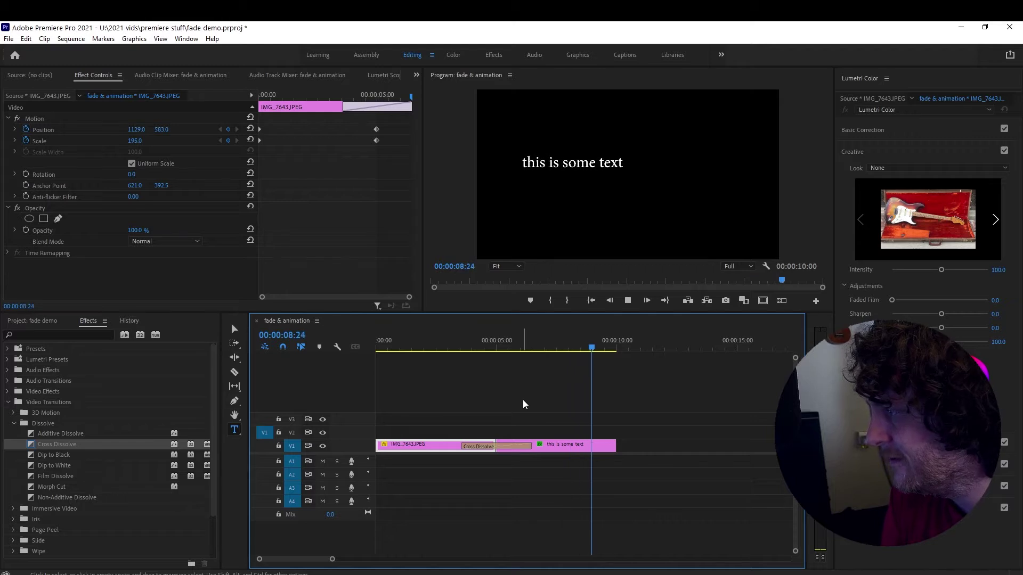
key(space)
click(376, 344)
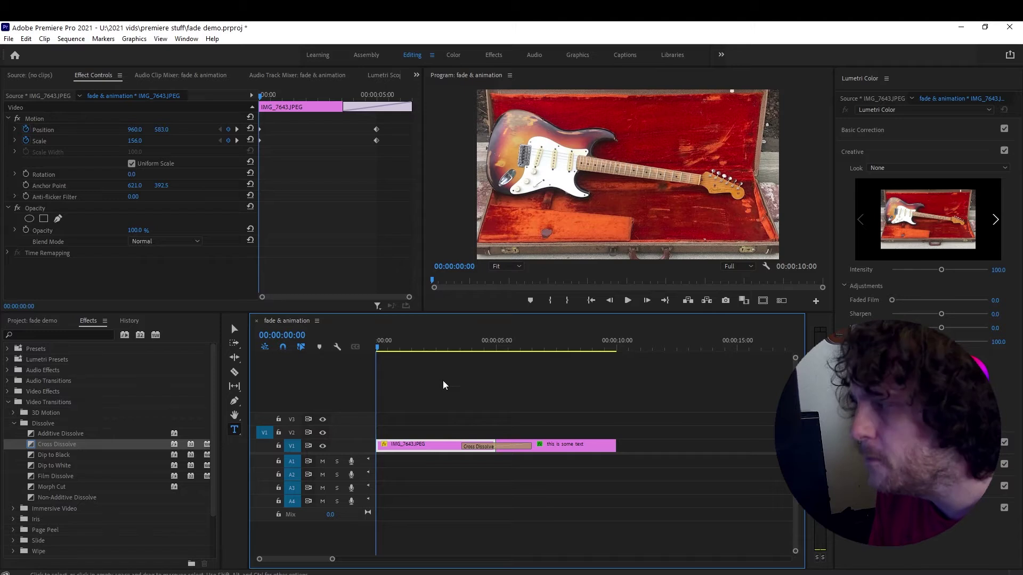
drag(445, 340, 476, 346)
Step: Delete the Cross Dissolve between the two clips, check the plain cut, and undo the deletion
click(570, 441)
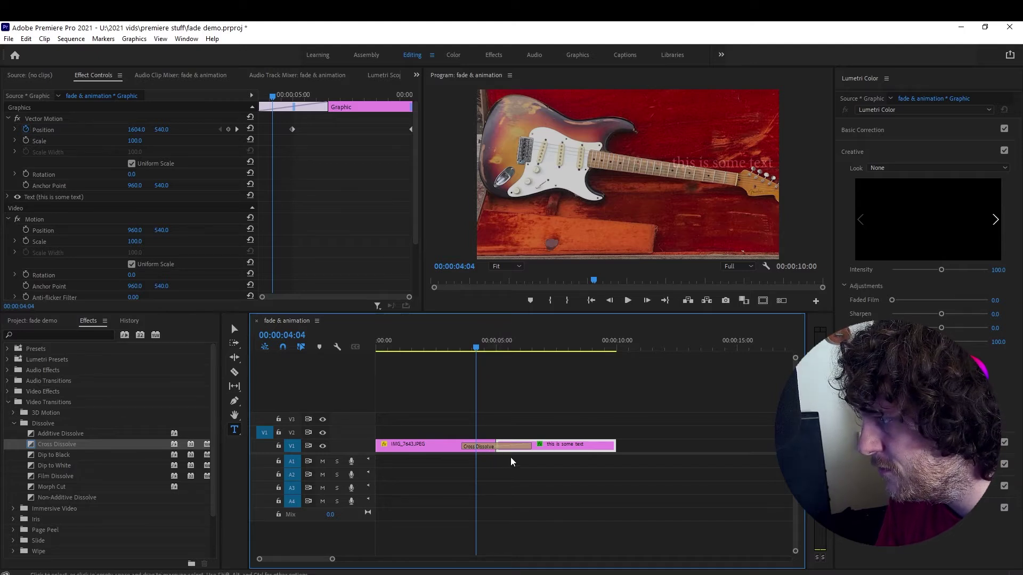
click(526, 445)
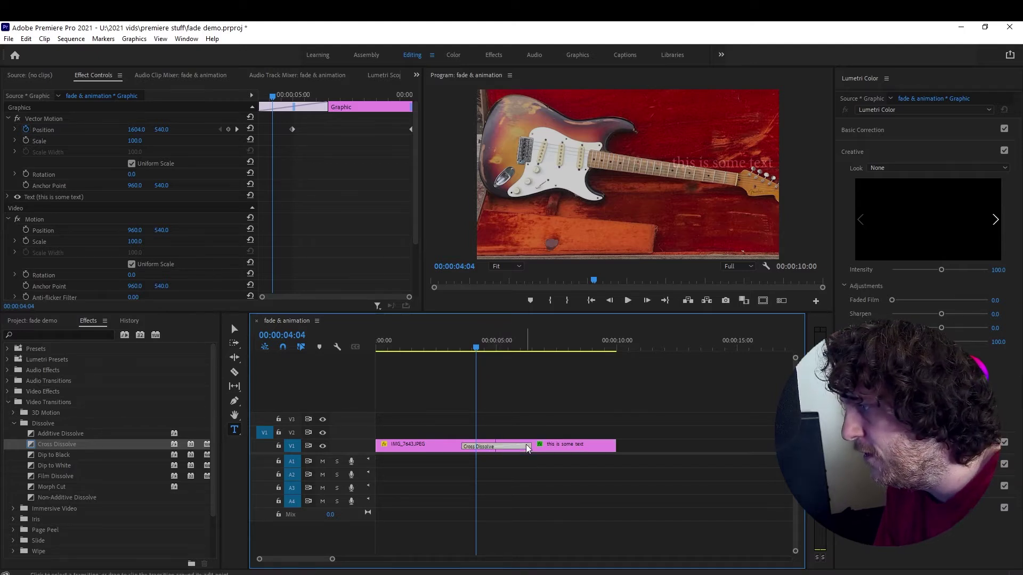
key(Delete)
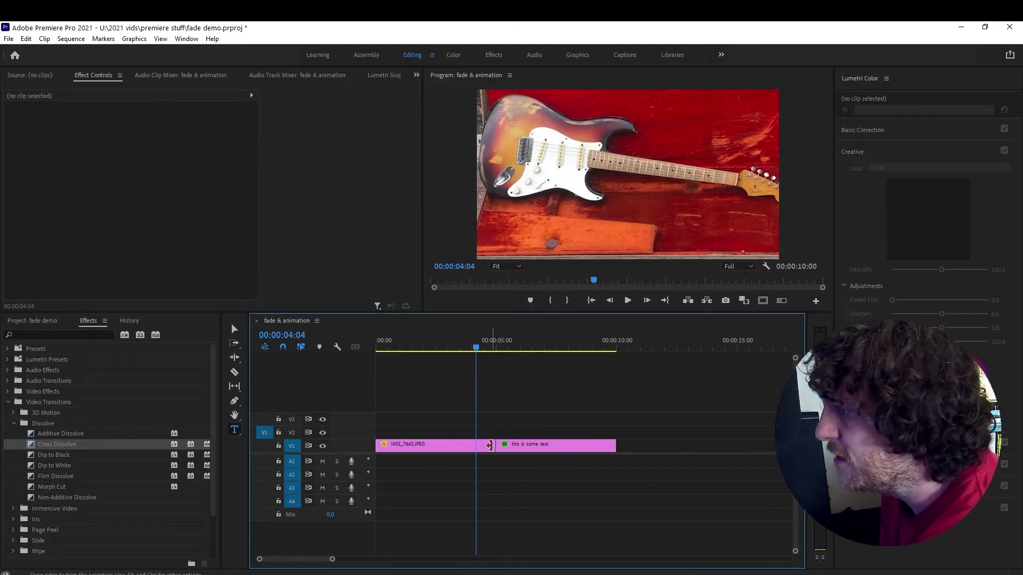
click(498, 340)
click(488, 342)
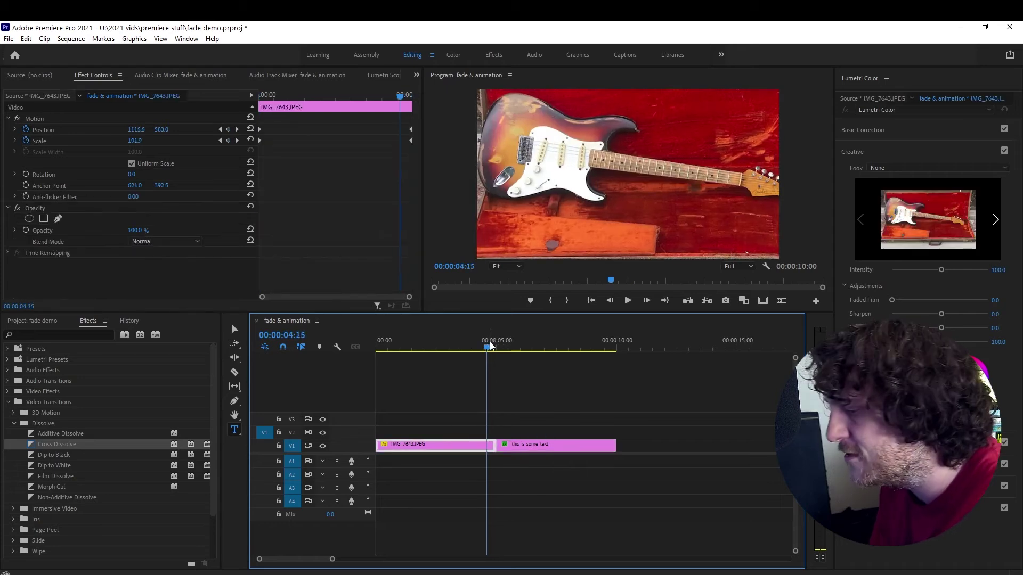
key(ctrl+d)
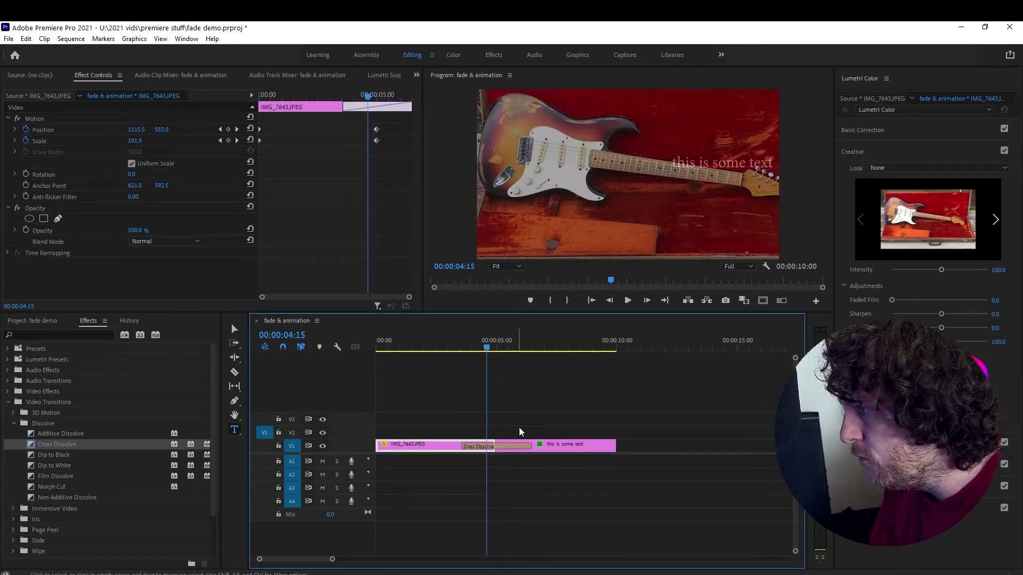
Step: Play and scrub back and forth through the Cross Dissolve to examine how the image and text move during the fade
click(518, 430)
click(507, 448)
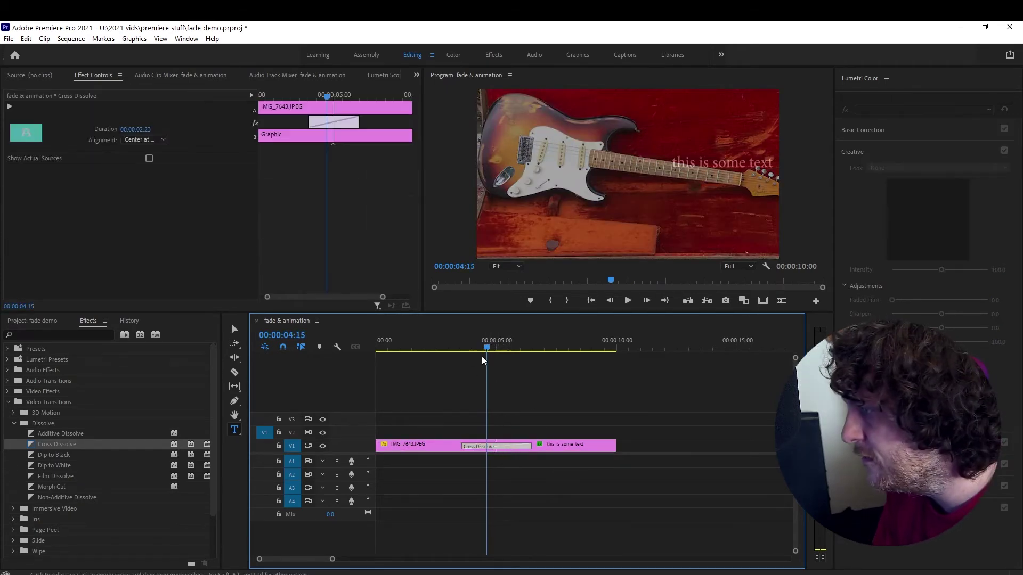
click(466, 349)
drag(465, 349, 479, 349)
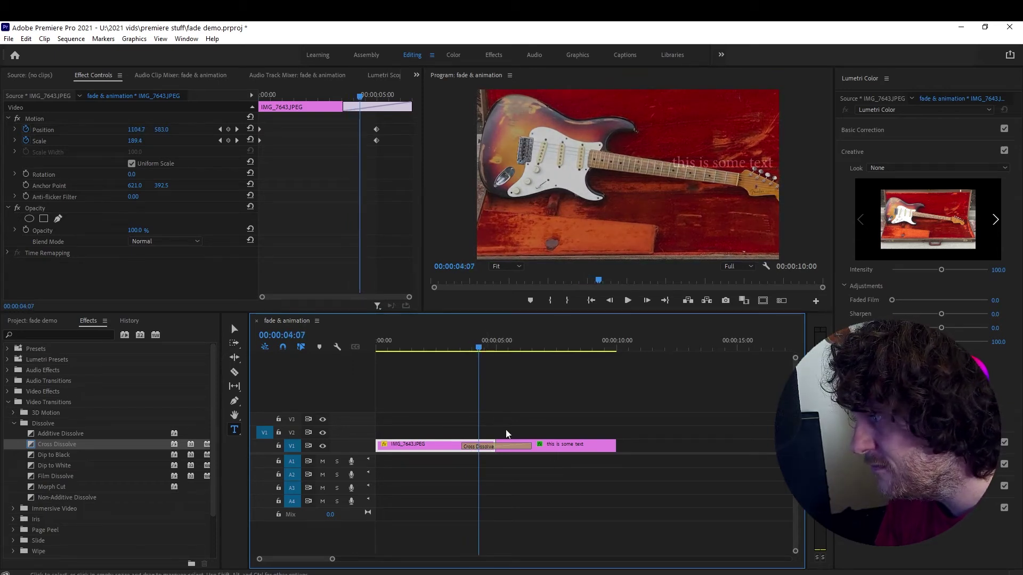
drag(481, 348, 506, 347)
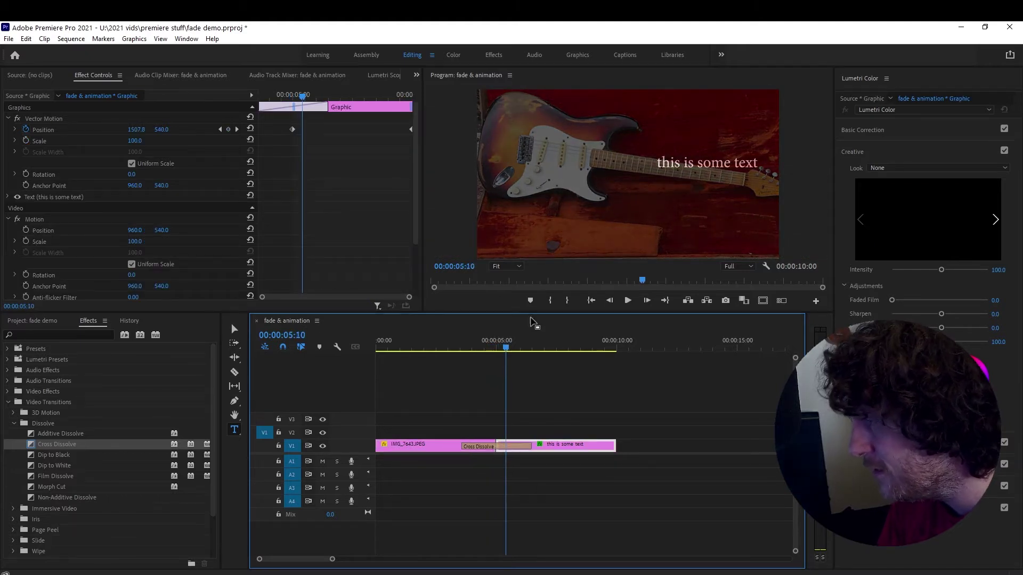
mouse_move(506, 348)
mouse_down()
mouse_move(423, 354)
mouse_move(494, 350)
mouse_up()
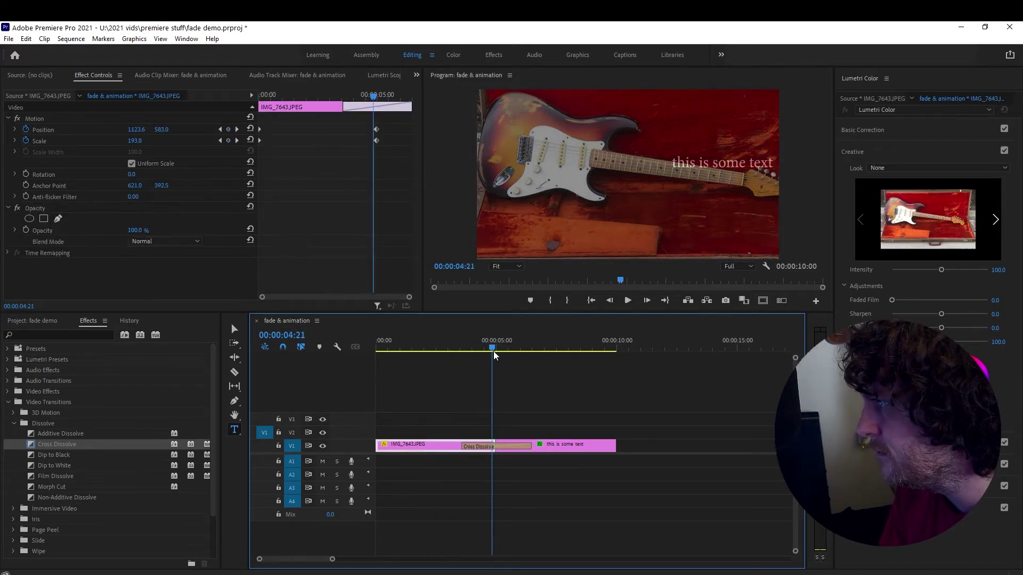
key(space)
key(space)
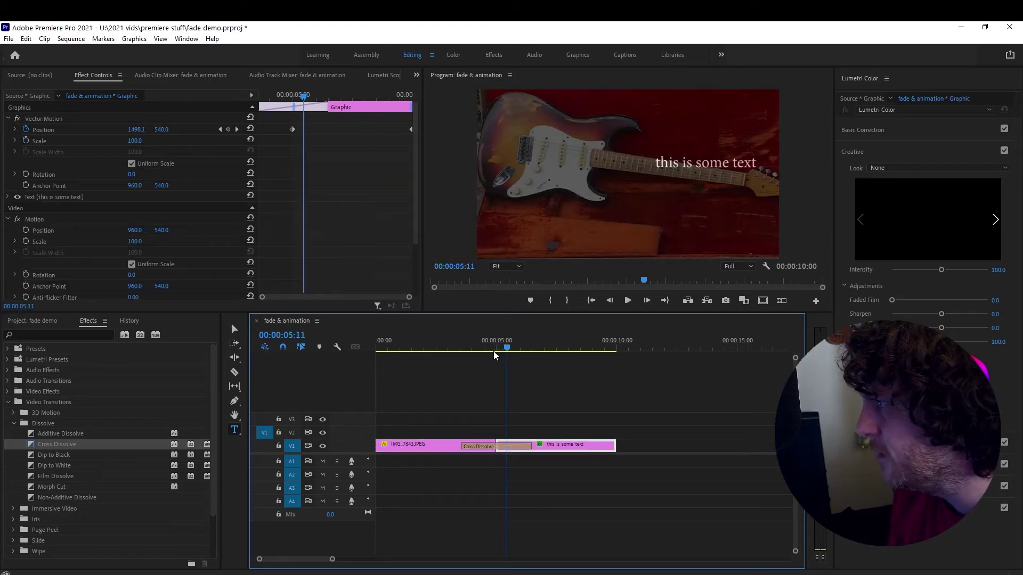
mouse_move(507, 349)
mouse_down()
mouse_move(532, 348)
mouse_move(513, 350)
mouse_up()
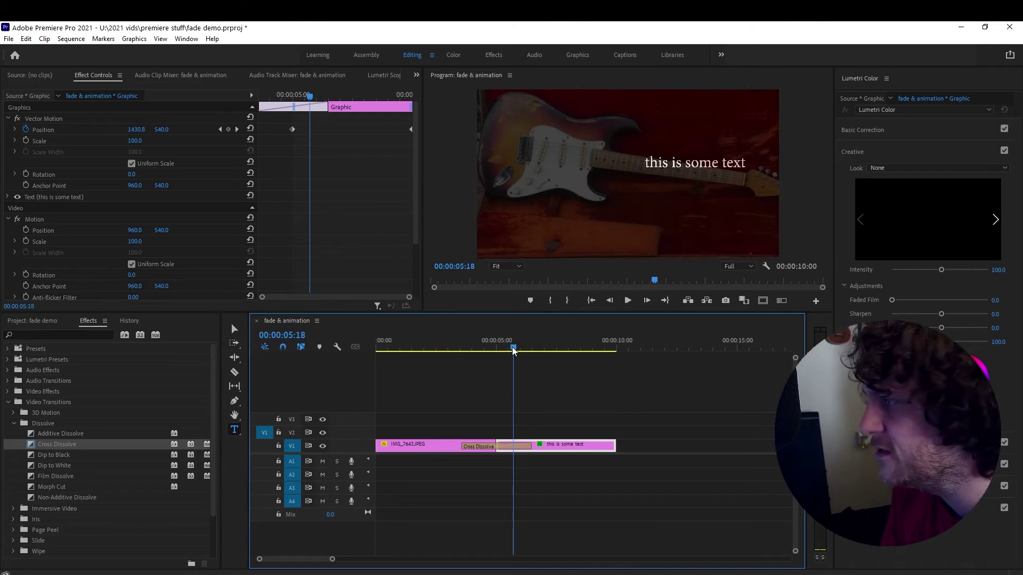
mouse_move(512, 346)
mouse_down()
mouse_move(530, 347)
mouse_move(510, 349)
mouse_up()
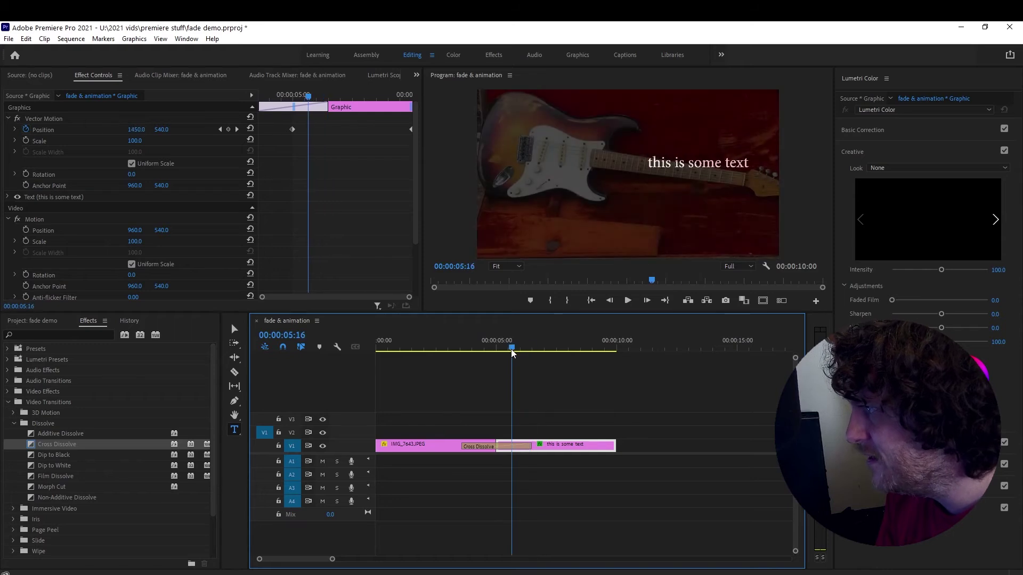
click(498, 407)
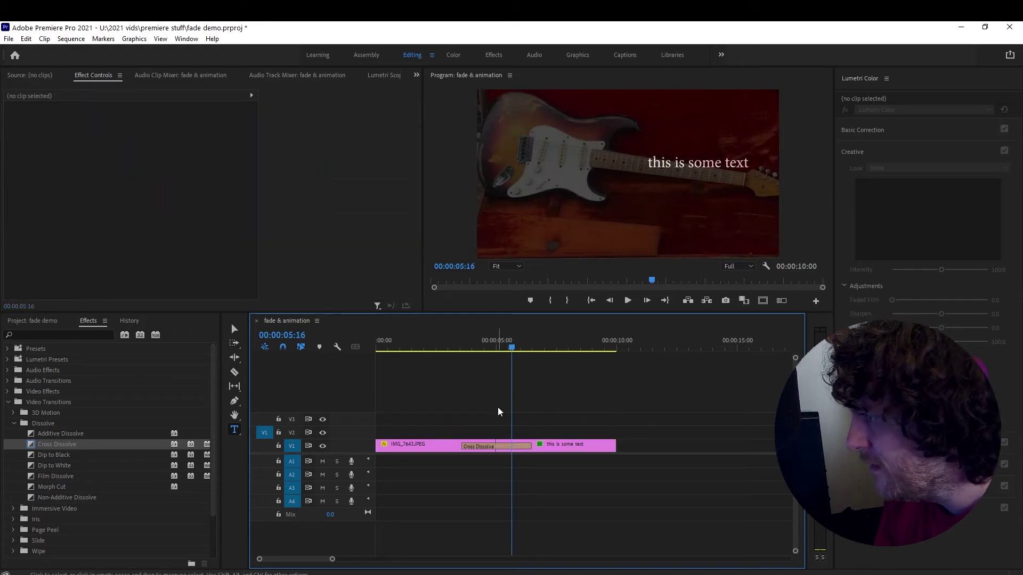
click(487, 446)
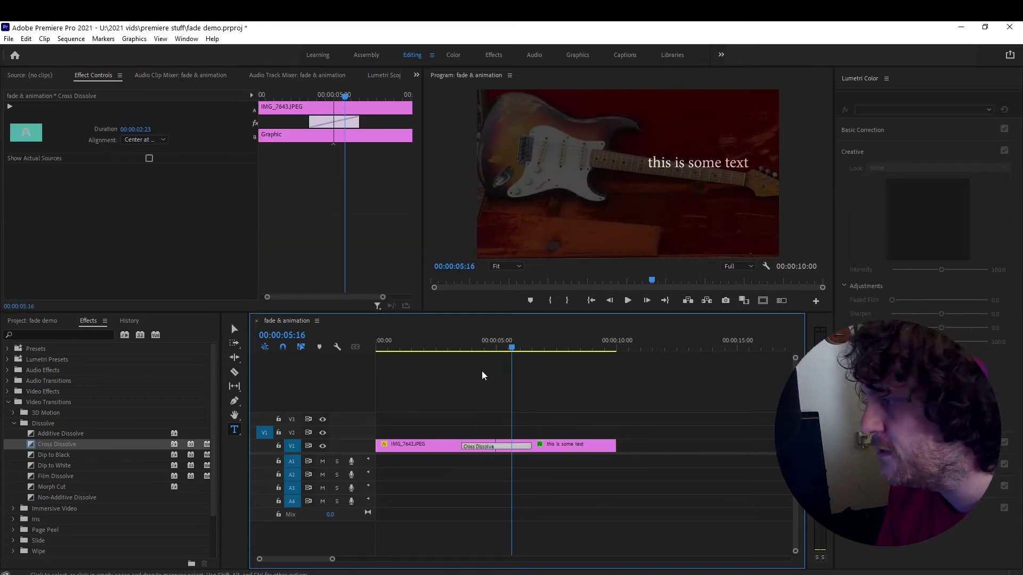
Step: Move the text clip's first Position keyframe back to the start of the Cross Dissolve
click(437, 450)
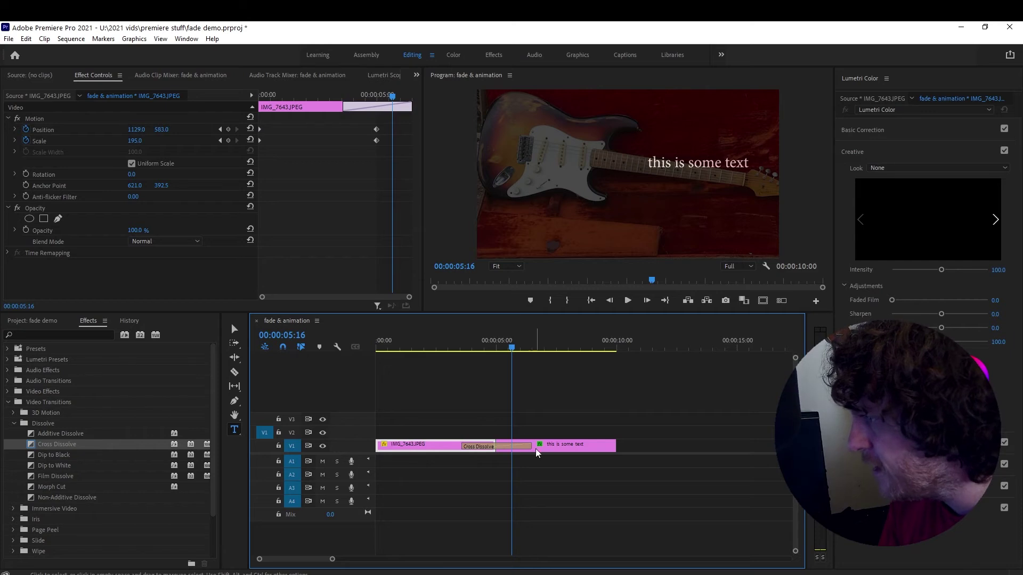
click(571, 445)
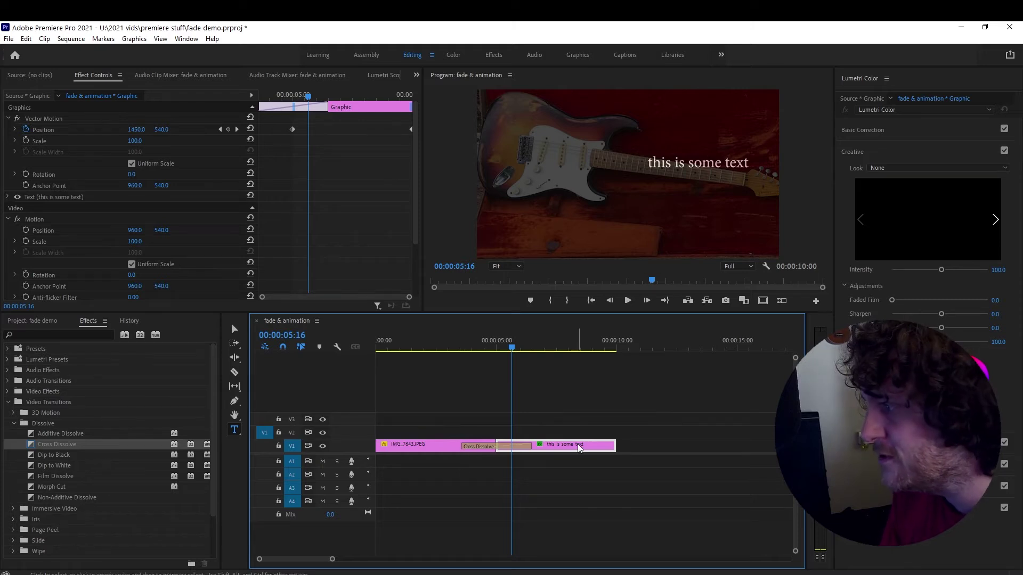
drag(290, 130, 246, 130)
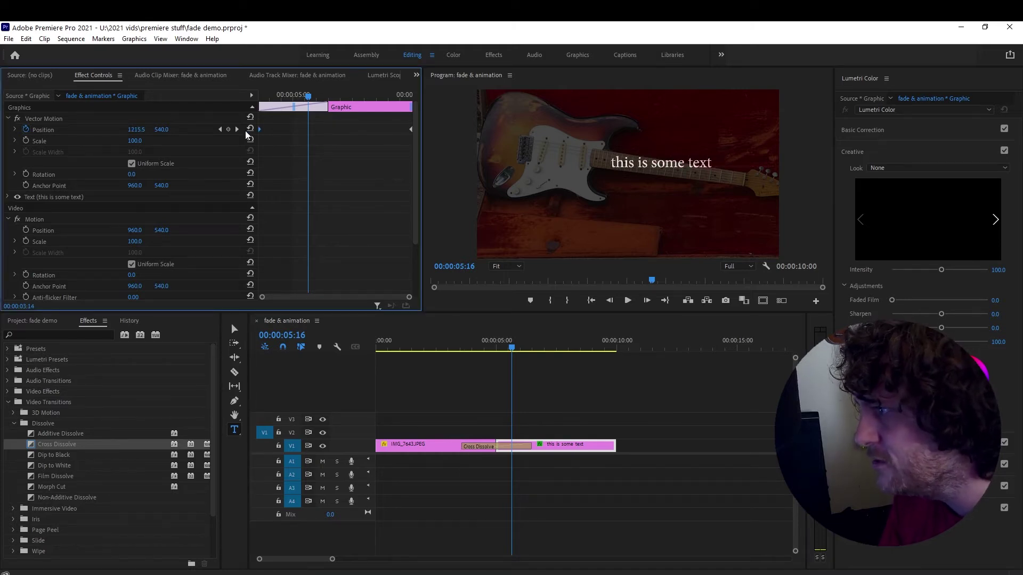
Step: Move the guitar image's ending Position and Scale keyframes to the end of the Cross Dissolve, and play the sequence from the start
click(447, 448)
drag(380, 137, 417, 129)
click(555, 413)
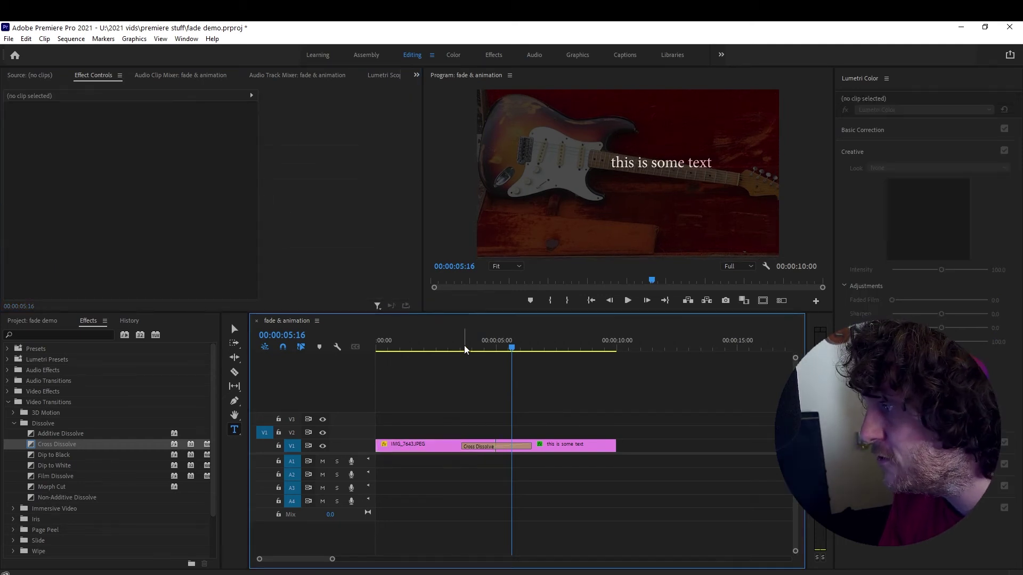
drag(467, 345, 277, 351)
key(space)
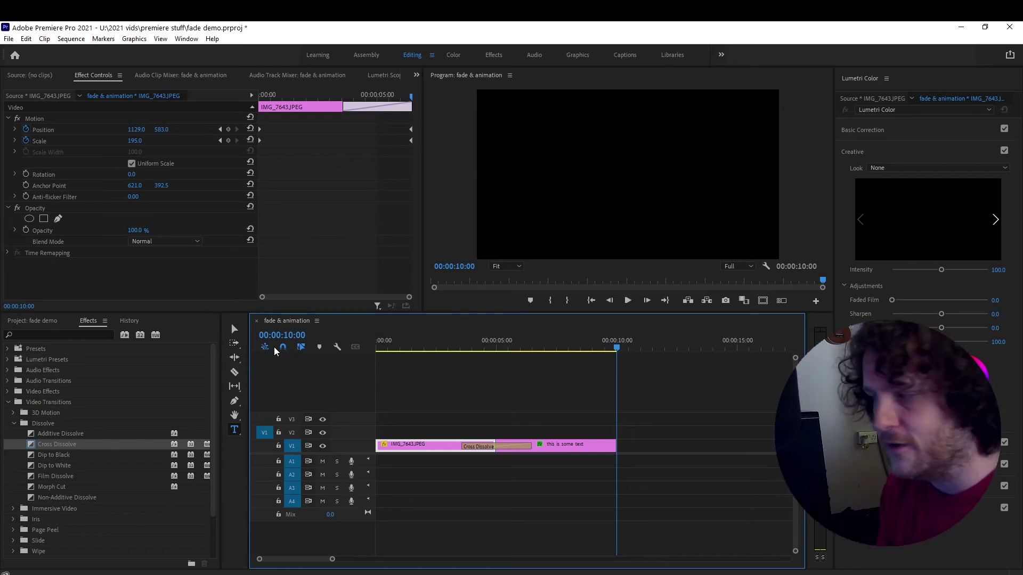
Step: Undo the keyframe moves, play the original motion through the Cross Dissolve for comparison, and restore the extended keyframes
click(457, 390)
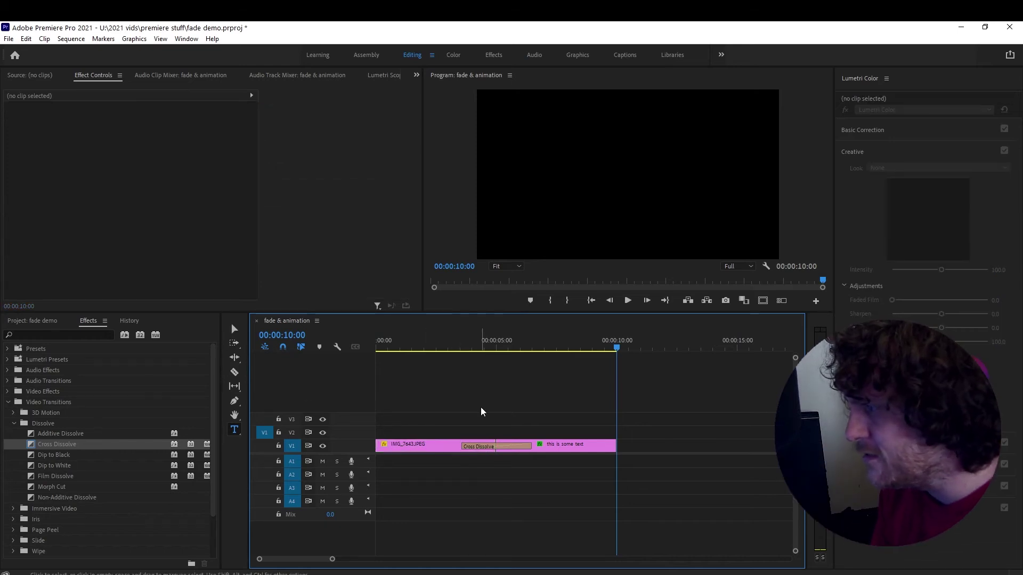
click(440, 443)
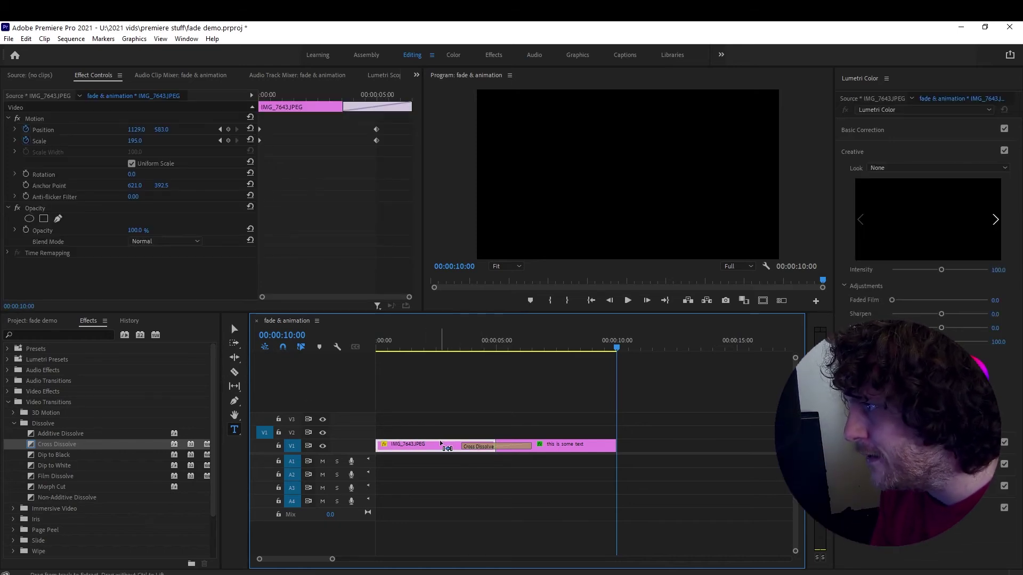
mouse_move(469, 343)
mouse_down()
mouse_move(503, 340)
mouse_move(456, 345)
mouse_up()
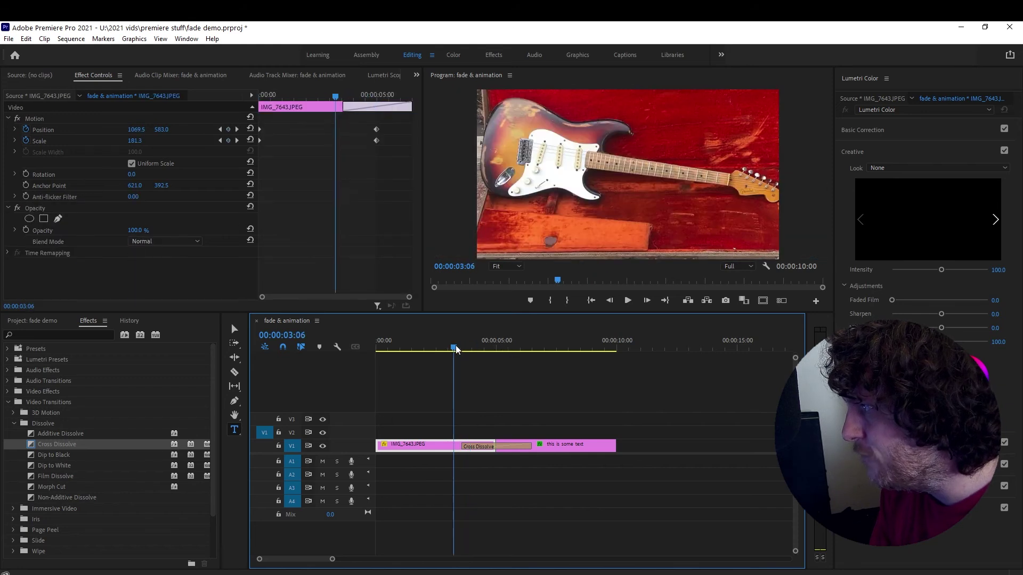
key(space)
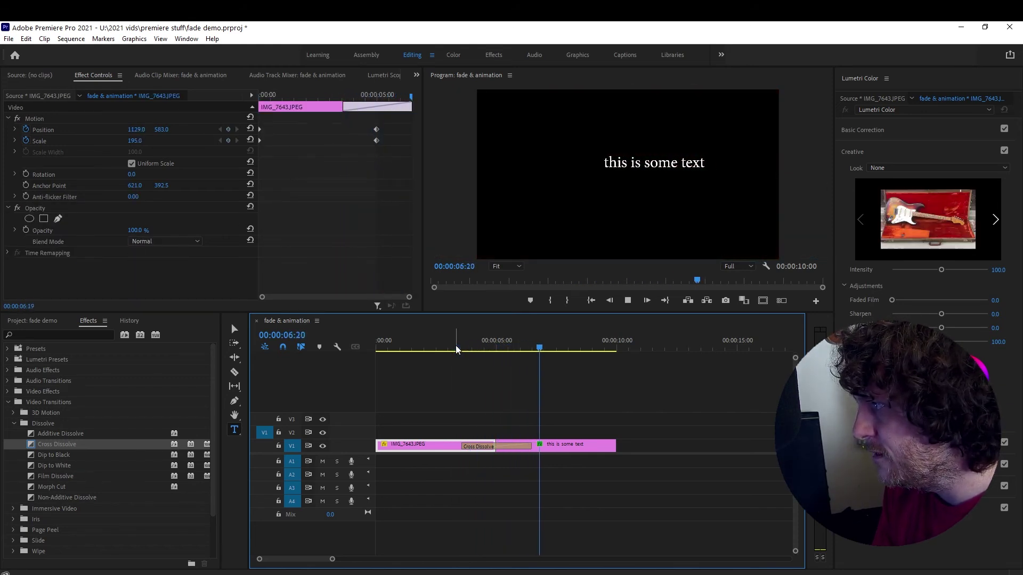
click(405, 347)
key(space)
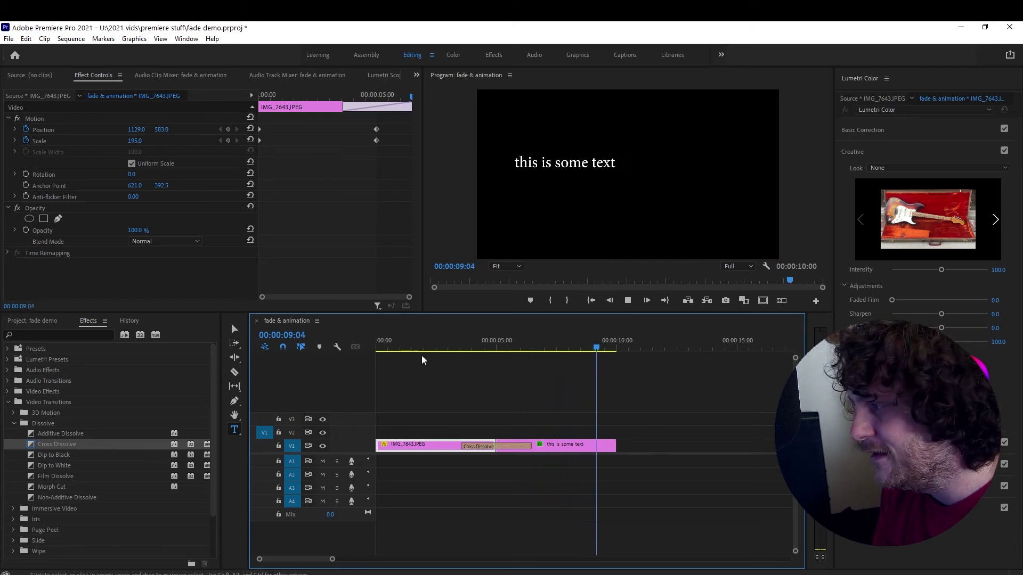
drag(462, 343, 405, 348)
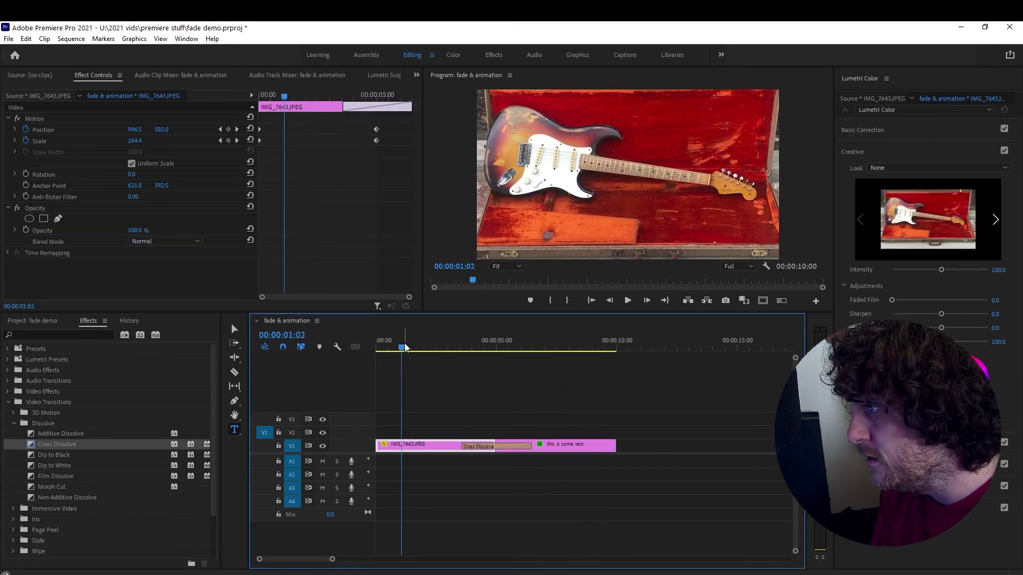
key(ctrl+z)
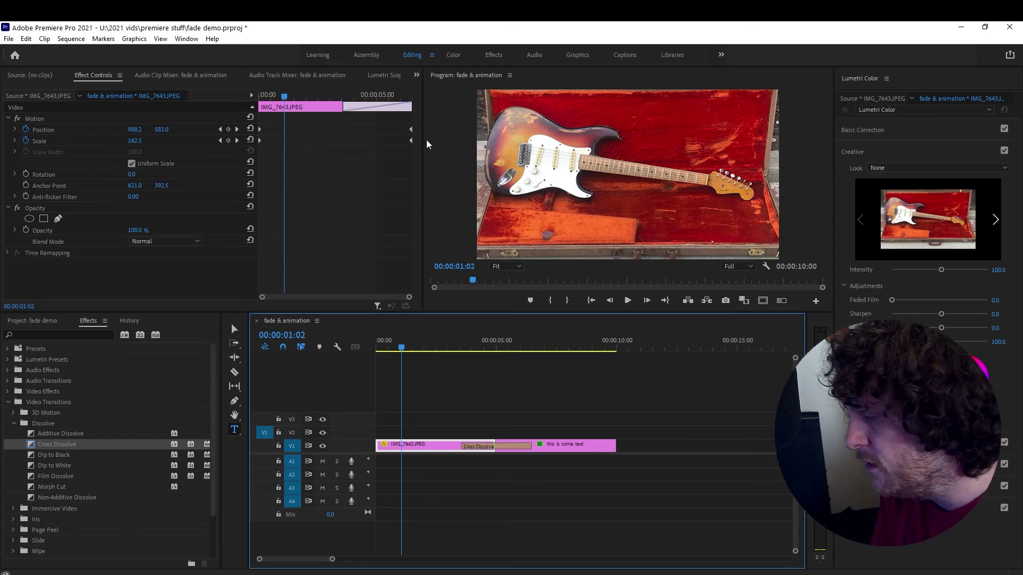
Step: Play the sequence from the start to review the image and text motion with keyframes extended across the Cross Dissolve
drag(450, 343, 346, 344)
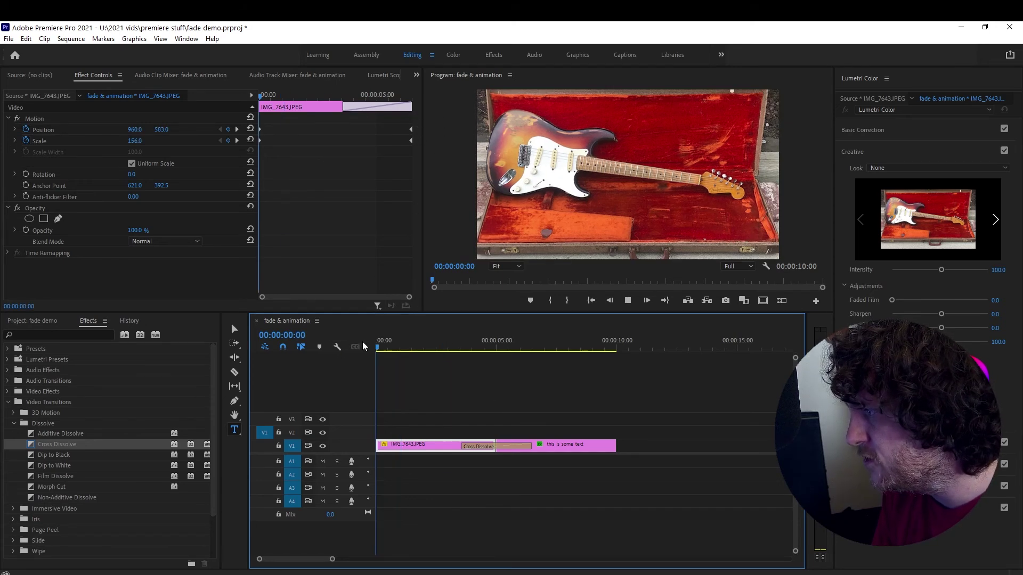
key(space)
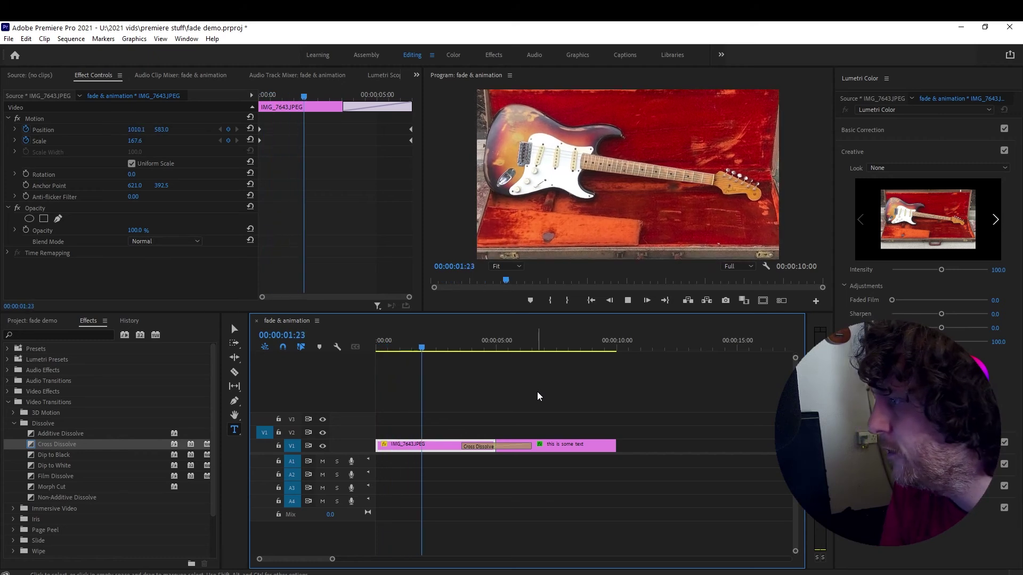